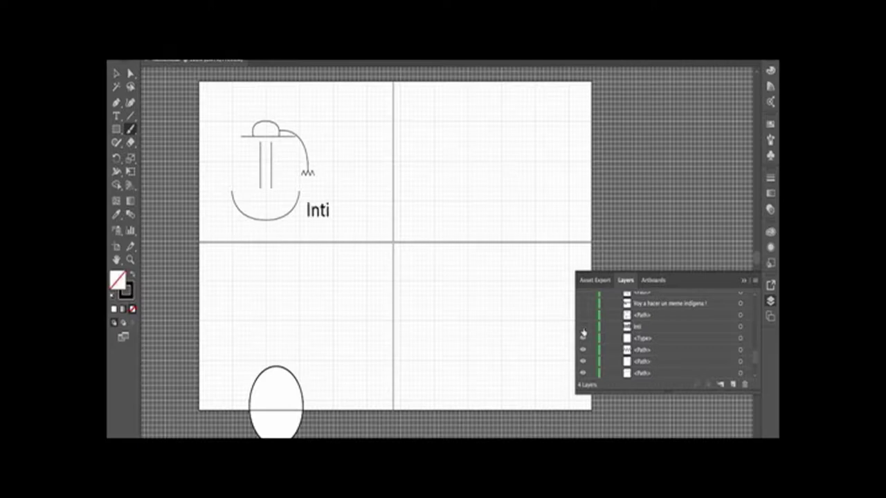
# Show the "Inti" label, the cloud speech bubble and its "Voy a hacer un meme indigena !" text in the upper-left panel
pyautogui.click(583, 327)
pyautogui.click(583, 316)
pyautogui.scroll(2, 586, 328)
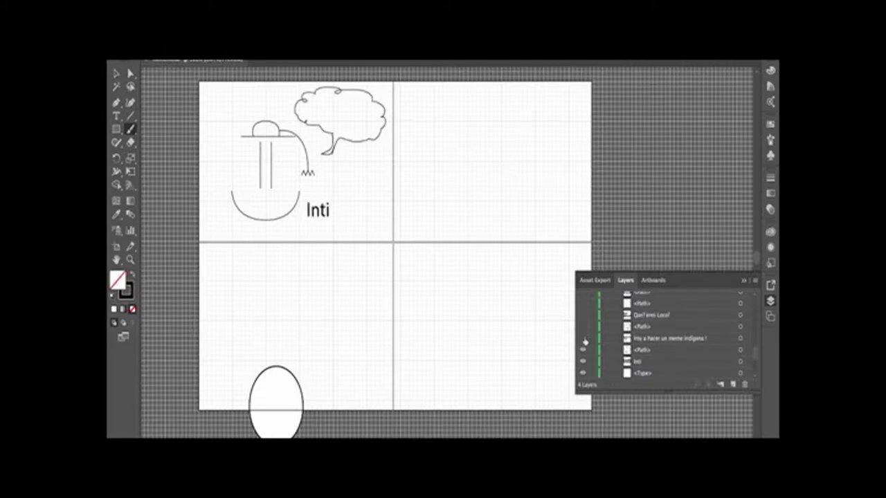
pyautogui.click(583, 339)
pyautogui.scroll(1, 585, 341)
# Show the upper-right speech bubble with its "Que? eres Loco?" text and the head oval with its facial details in the lower-left panel
pyautogui.click(583, 351)
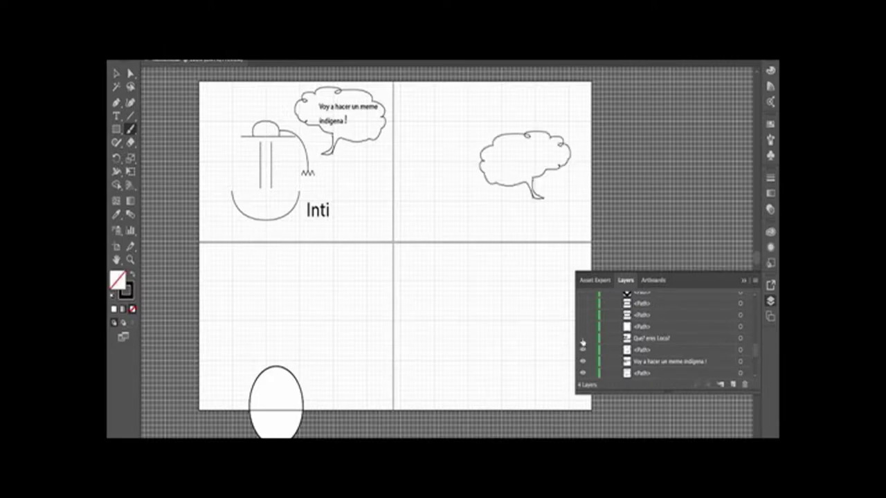
pyautogui.click(583, 339)
pyautogui.click(582, 327)
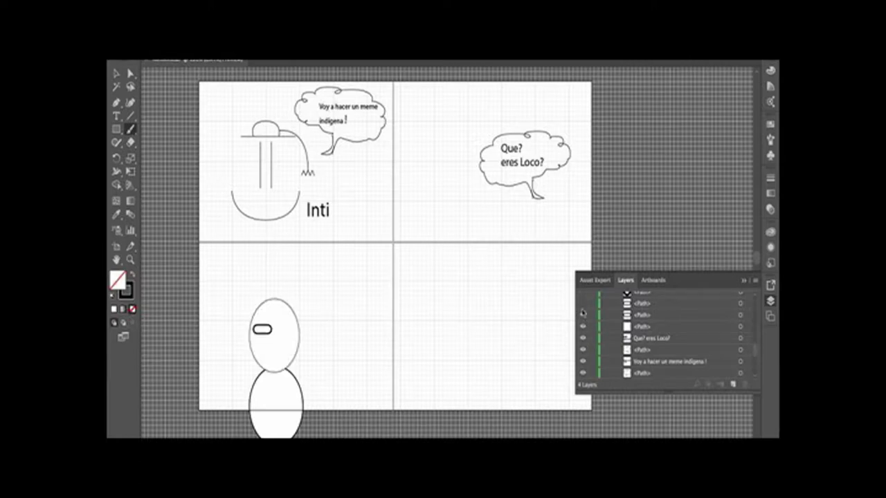
pyautogui.click(583, 305)
pyautogui.scroll(2, 593, 329)
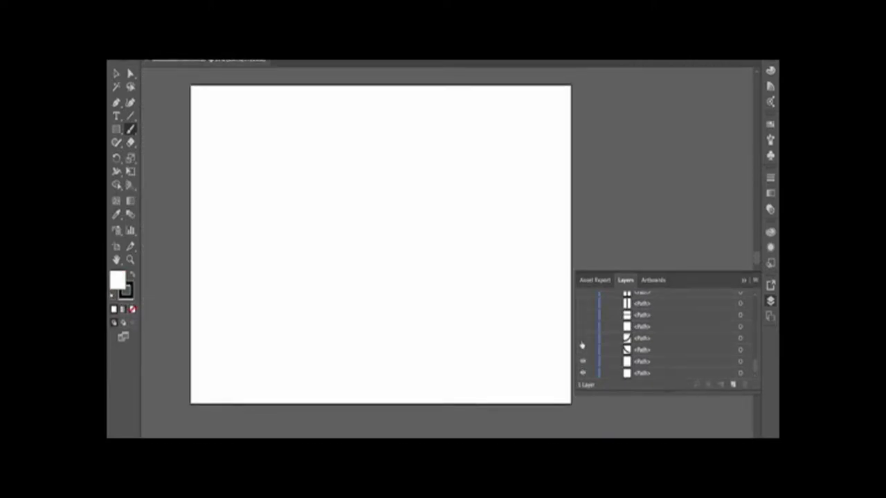
# In the document with the blank artboard, show the upper-left face's mouth curve and straight hat brim
pyautogui.click(582, 349)
pyautogui.click(582, 337)
pyautogui.click(583, 327)
pyautogui.click(582, 316)
pyautogui.scroll(3, 582, 317)
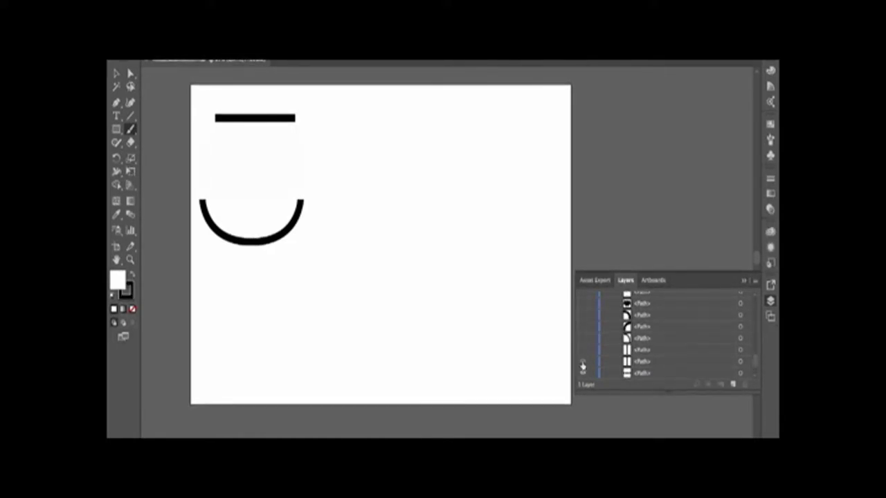
# Show the upper-left face's two vertical bars, hat crown, hanging cord and tassel
pyautogui.click(583, 361)
pyautogui.click(582, 349)
pyautogui.click(582, 338)
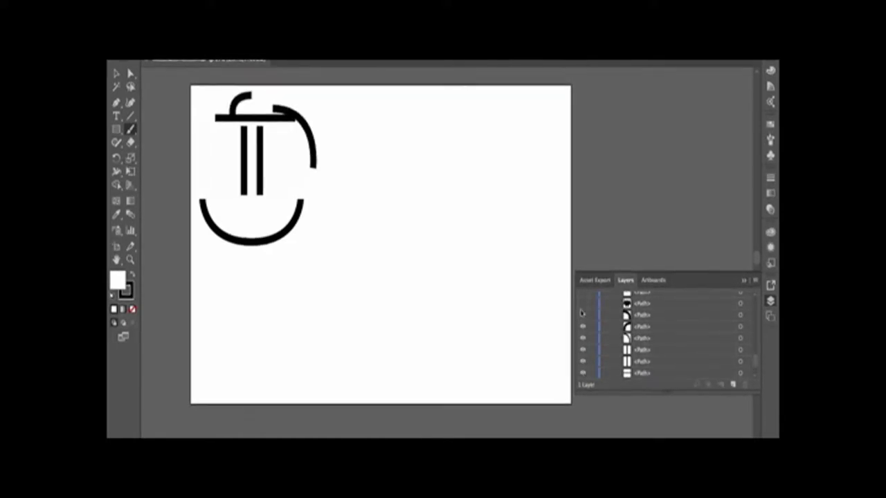
pyautogui.click(582, 338)
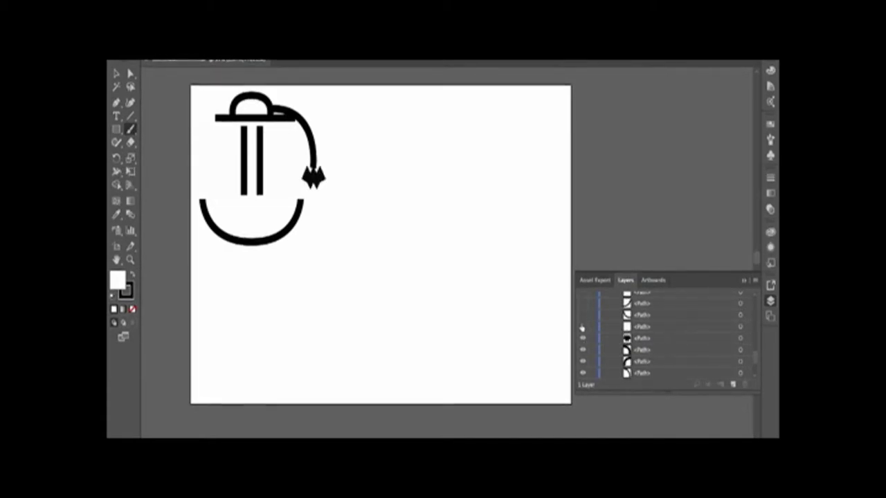
# Show the upper-right face's mouth curve, hat brim, vertical bar, short dash, crown, cord and tassel
pyautogui.click(582, 317)
pyautogui.click(583, 306)
pyautogui.scroll(2, 582, 308)
pyautogui.click(583, 328)
pyautogui.click(583, 316)
pyautogui.click(583, 306)
pyautogui.scroll(2, 582, 309)
pyautogui.click(583, 327)
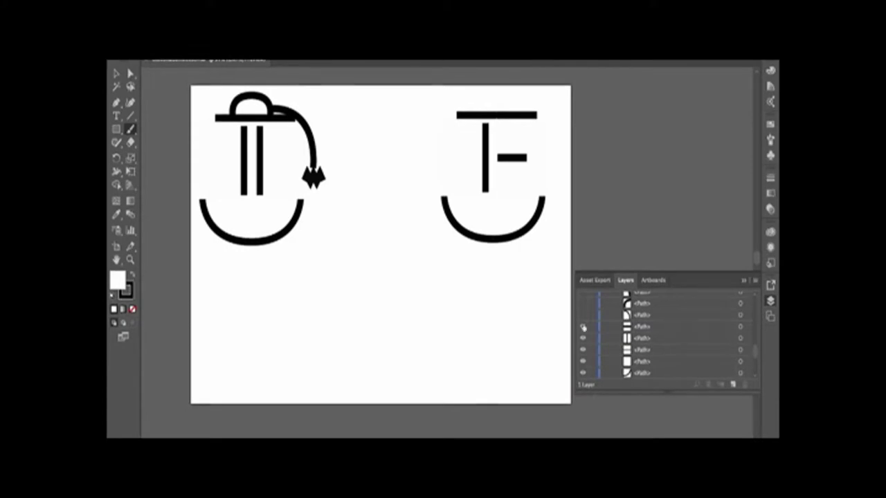
pyautogui.click(583, 314)
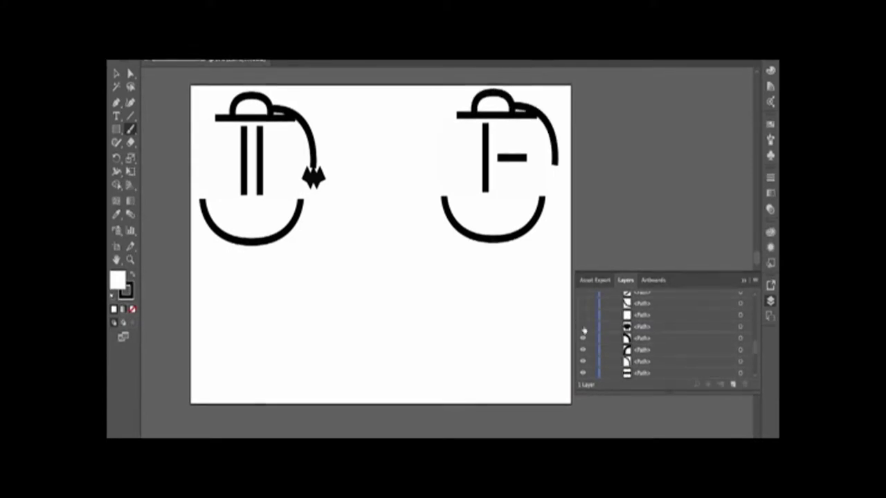
pyautogui.click(582, 324)
# Show the lower-left face's hat, cord, tassel, vertical bars and mouth curve closed by a straight line
pyautogui.click(583, 303)
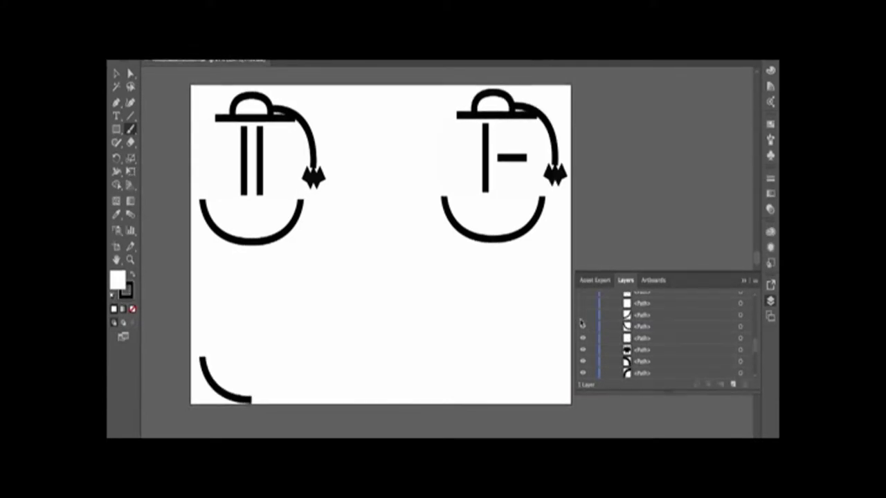
pyautogui.click(583, 305)
pyautogui.moveTo(582, 339); pyautogui.dragTo(583, 304)
pyautogui.click(583, 326)
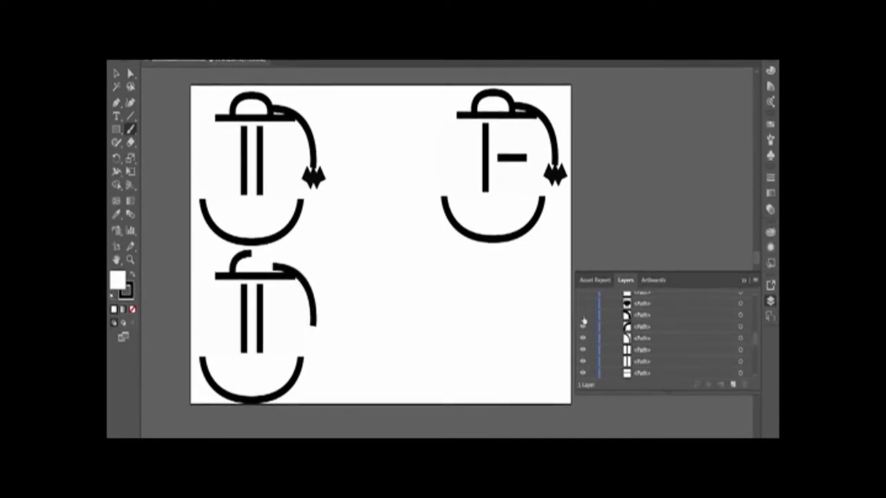
pyautogui.click(582, 304)
pyautogui.scroll(3, 594, 324)
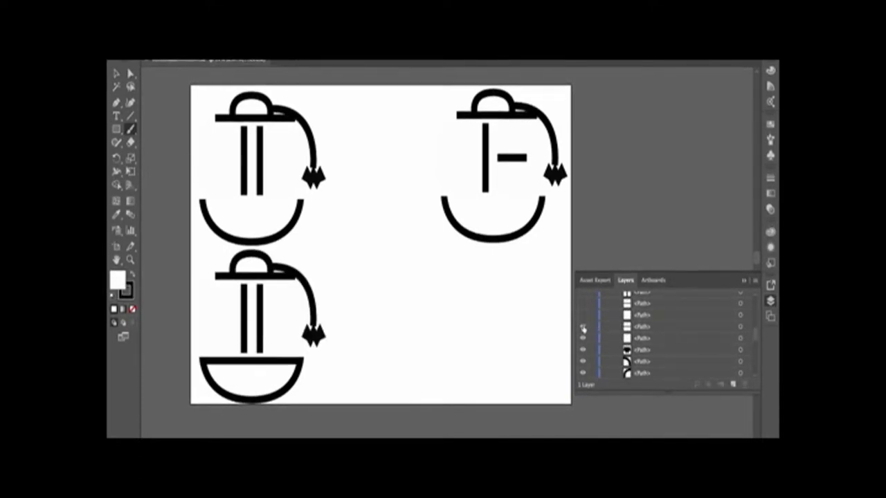
# Show the lower-right face's hat, cord, tassel, two vertical bars and straight mouth line
pyautogui.click(583, 309)
pyautogui.click(584, 328)
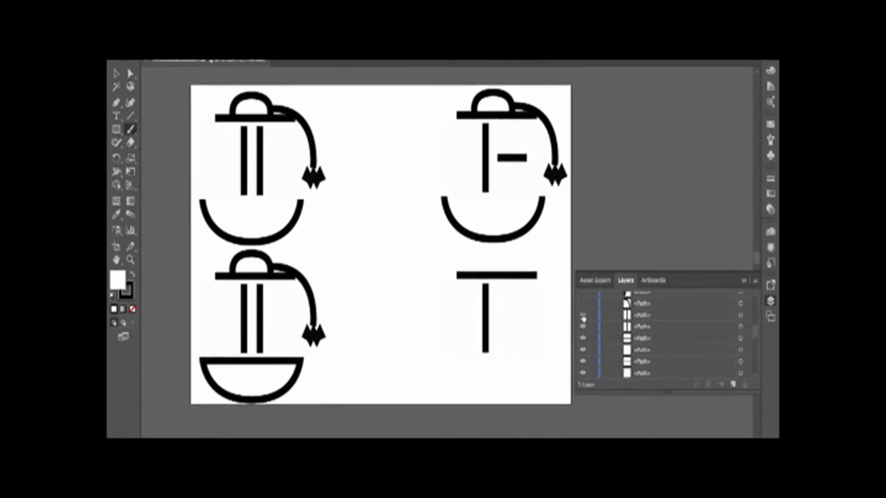
pyautogui.click(584, 316)
pyautogui.click(583, 305)
pyautogui.click(583, 338)
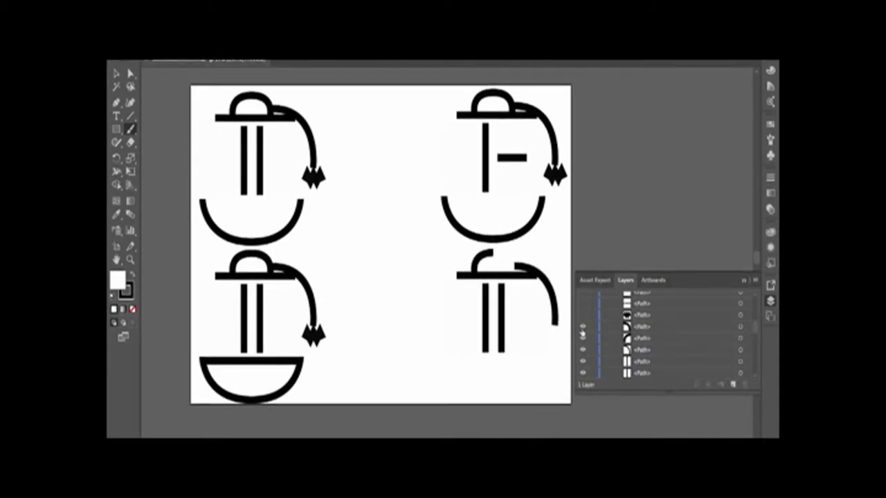
pyautogui.click(583, 327)
pyautogui.click(583, 316)
pyautogui.click(583, 304)
pyautogui.scroll(2, 593, 324)
pyautogui.scroll(3, 594, 326)
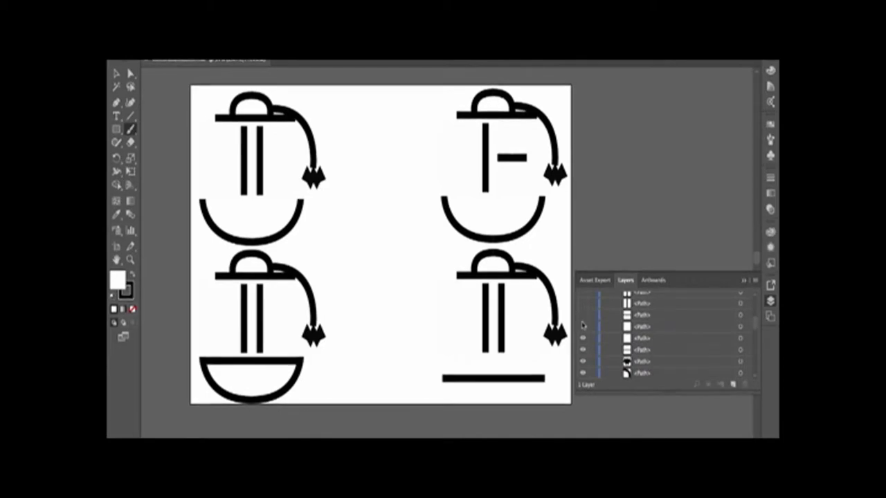
# Show the face beside the artboard, including its white rectangle, hat, cord, tassel, vertical bars and straight mouth line
pyautogui.click(583, 326)
pyautogui.click(584, 315)
pyautogui.click(584, 303)
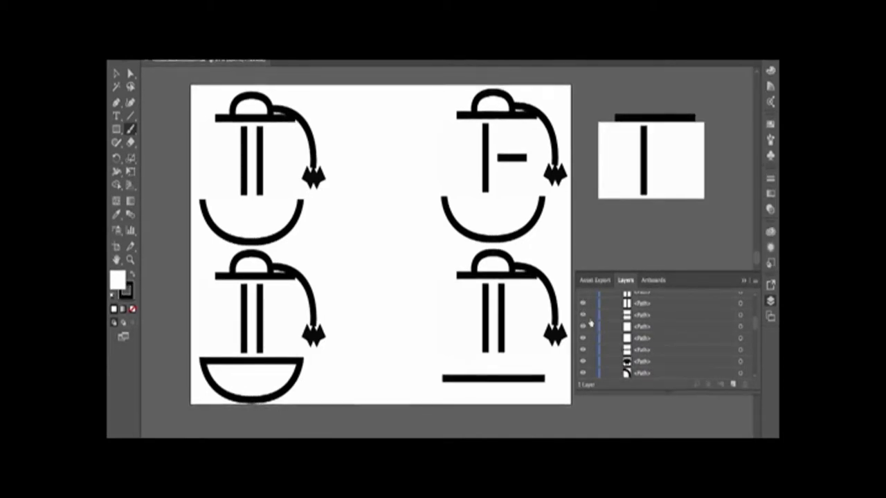
pyautogui.click(583, 338)
pyautogui.click(583, 327)
pyautogui.click(583, 315)
pyautogui.click(583, 304)
pyautogui.scroll(3, 593, 336)
pyautogui.scroll(1, 593, 338)
pyautogui.click(583, 350)
pyautogui.click(583, 338)
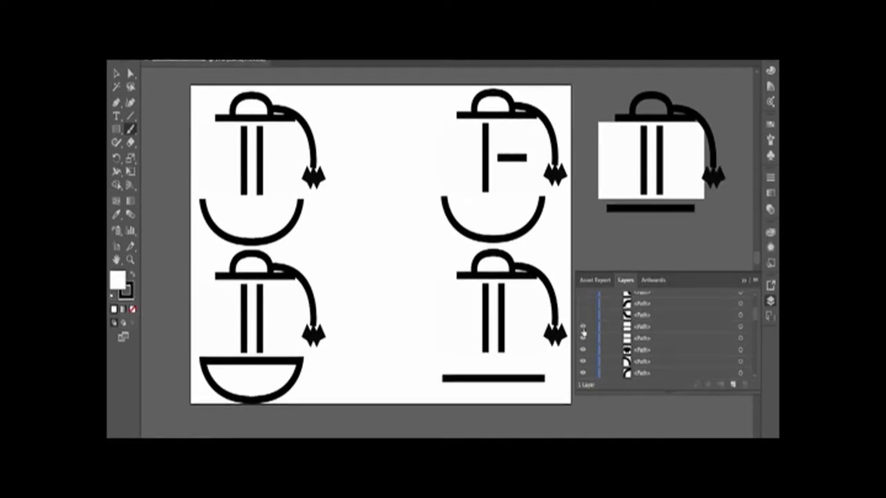
pyautogui.click(584, 327)
# Make the remaining hidden paths further up the layer list visible
pyautogui.click(583, 315)
pyautogui.click(582, 304)
pyautogui.scroll(3, 594, 334)
pyautogui.click(583, 327)
pyautogui.click(583, 316)
pyautogui.click(583, 303)
pyautogui.scroll(5, 583, 304)
pyautogui.click(583, 356)
pyautogui.click(582, 344)
pyautogui.click(583, 332)
pyautogui.click(583, 322)
pyautogui.click(584, 316)
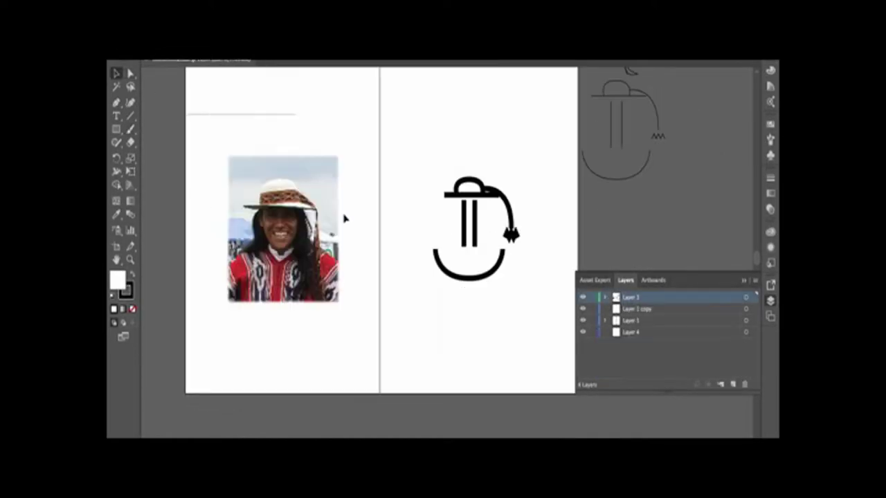
# Examine the reference photo, the bold hat-and-face symbol and the sketches placed beside the artboard
pyautogui.moveTo(344, 219); pyautogui.dragTo(487, 313)
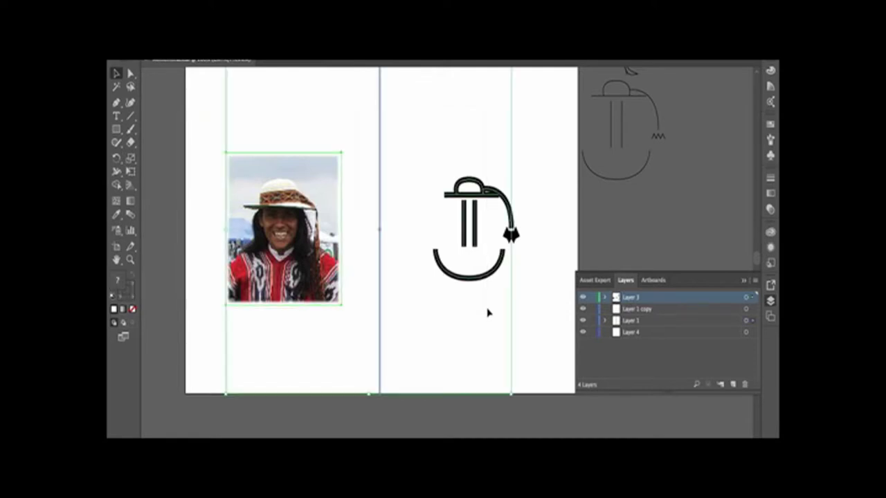
pyautogui.click(185, 219)
pyautogui.hscroll(10, 322, 248)
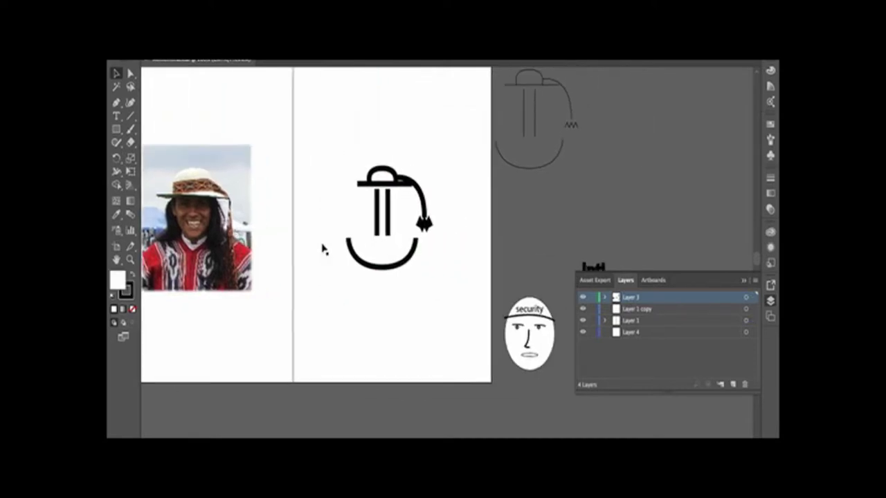
pyautogui.scroll(2, 323, 248)
pyautogui.scroll(-3, 323, 248)
pyautogui.hscroll(-2, 322, 248)
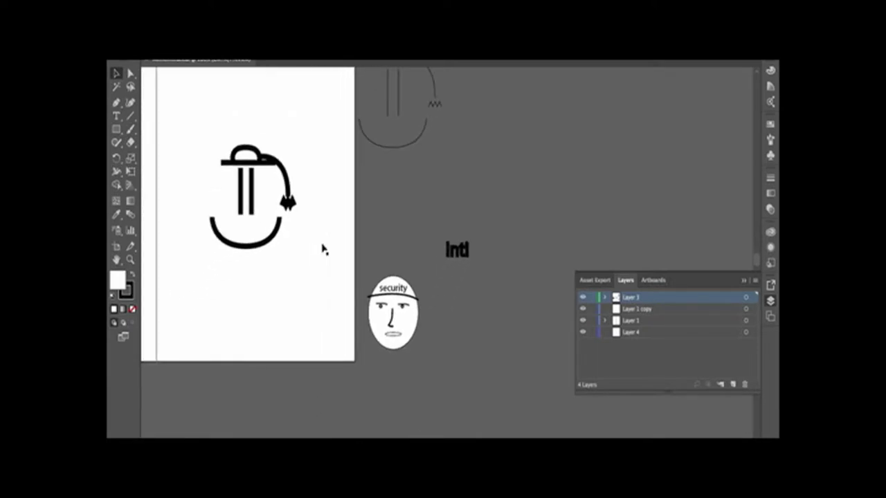
pyautogui.scroll(1, 322, 248)
pyautogui.hscroll(-9, 323, 248)
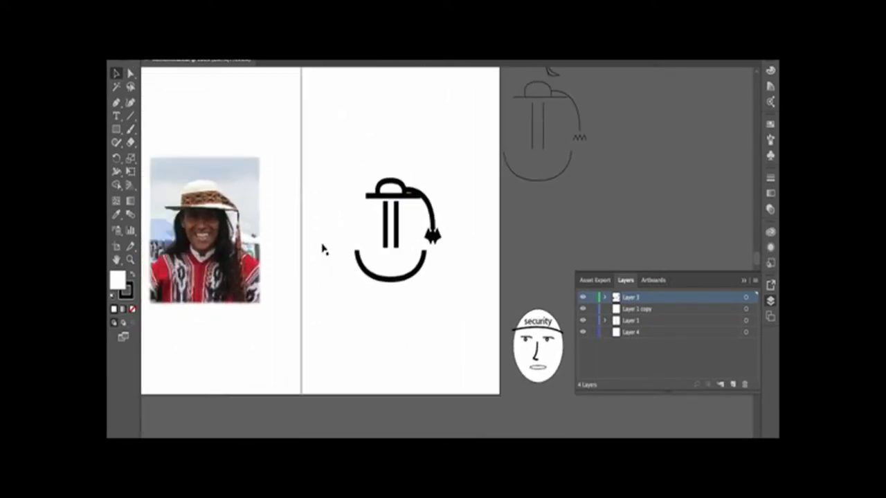
pyautogui.scroll(-2, 323, 248)
pyautogui.hscroll(6, 323, 248)
pyautogui.scroll(2, 323, 248)
pyautogui.hscroll(2, 323, 248)
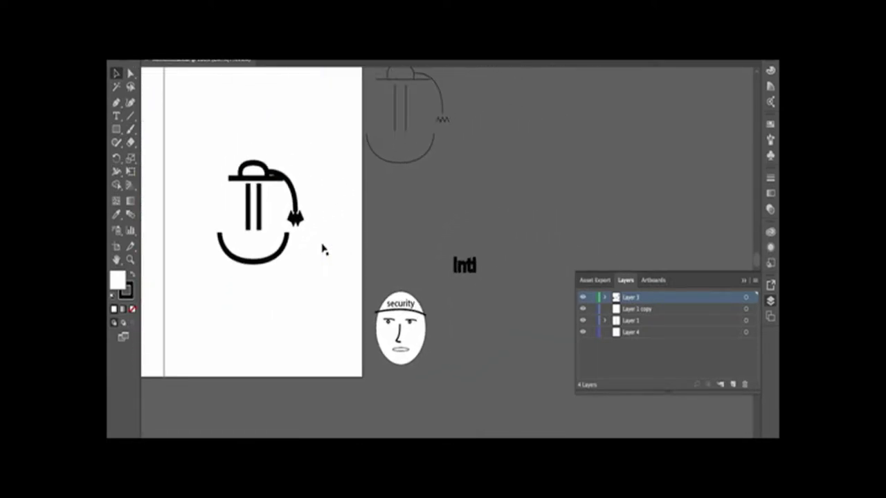
pyautogui.click(432, 366)
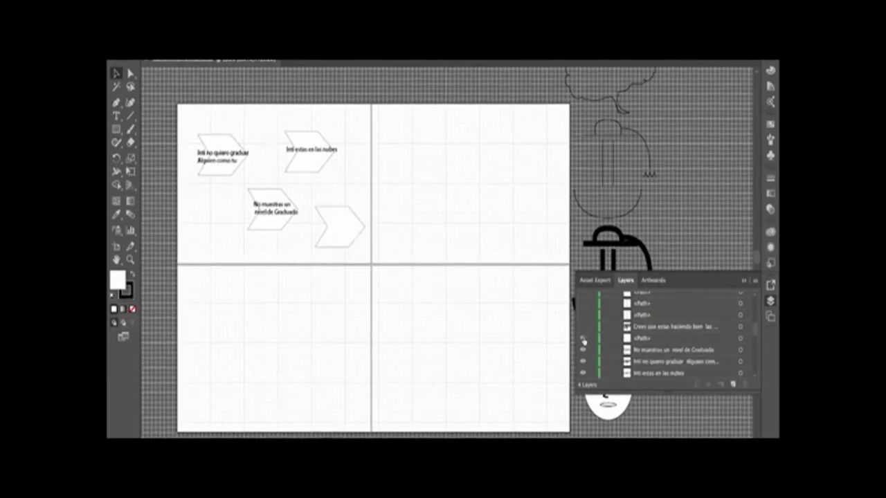
# Show the "Crees que estas haciendo bien las cosas!" text and the upper-right thin-line face with hat, tassel and downturned mouth
pyautogui.click(583, 327)
pyautogui.click(583, 315)
pyautogui.click(583, 304)
pyautogui.scroll(3, 594, 334)
pyautogui.click(583, 339)
pyautogui.click(583, 328)
pyautogui.click(582, 316)
pyautogui.click(583, 305)
pyautogui.scroll(3, 587, 321)
pyautogui.click(583, 351)
# Show the upper-left panel's arrow shapes with the "De una te digo", "No llegaras a ningun lado" and "Das Lastima" texts
pyautogui.click(582, 339)
pyautogui.click(583, 327)
pyautogui.click(583, 315)
pyautogui.click(583, 305)
pyautogui.scroll(3, 594, 325)
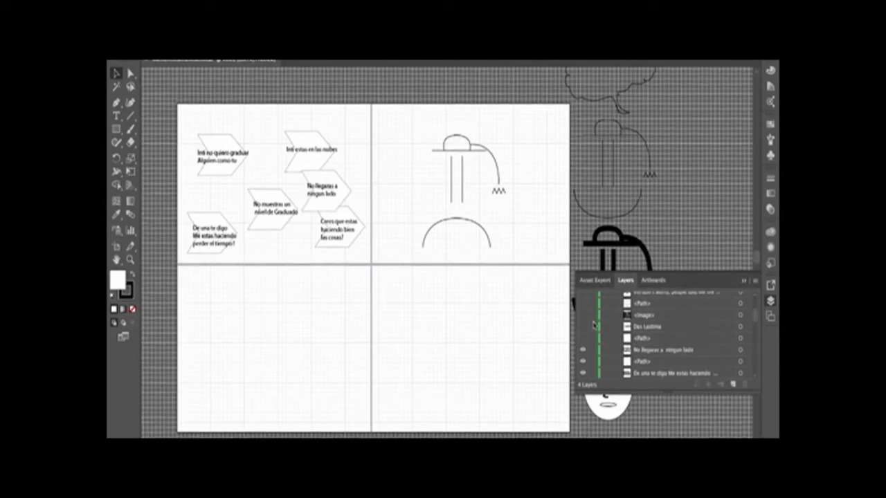
pyautogui.click(583, 340)
pyautogui.click(583, 327)
# Show the Einstein photo with its speech bubble reading "Inti don't worry, people told me the same" in the lower-left panel
pyautogui.click(583, 315)
pyautogui.click(583, 305)
pyautogui.scroll(2, 585, 318)
pyautogui.click(583, 338)
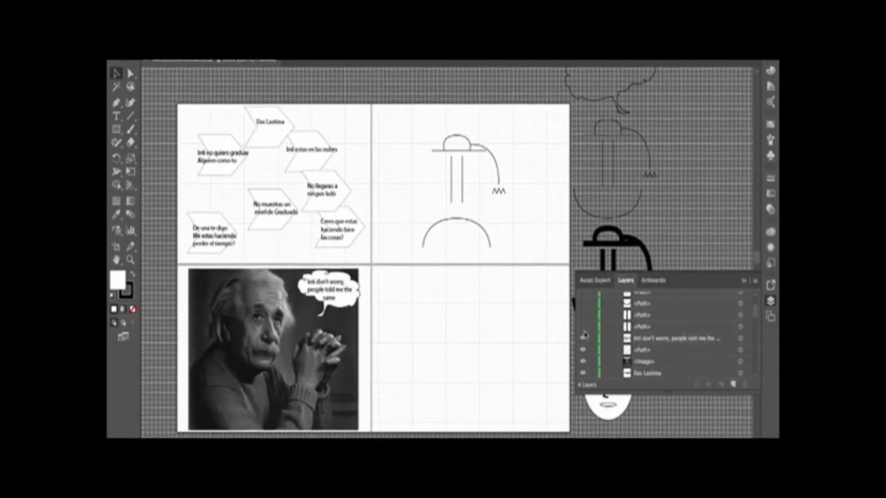
# Show the bold lower-right face's vertical bars, mouth curve, hat brim and crown, plus the hidden paths listed above them
pyautogui.click(583, 327)
pyautogui.click(583, 316)
pyautogui.click(583, 305)
pyautogui.scroll(3, 591, 321)
pyautogui.click(583, 326)
pyautogui.click(583, 316)
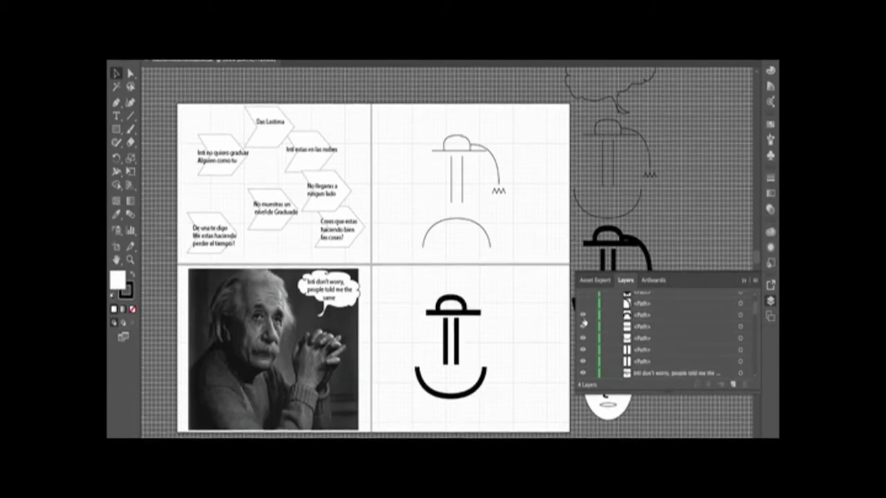
pyautogui.click(583, 305)
pyautogui.scroll(2, 589, 315)
pyautogui.click(583, 315)
pyautogui.click(582, 304)
pyautogui.scroll(1, 592, 317)
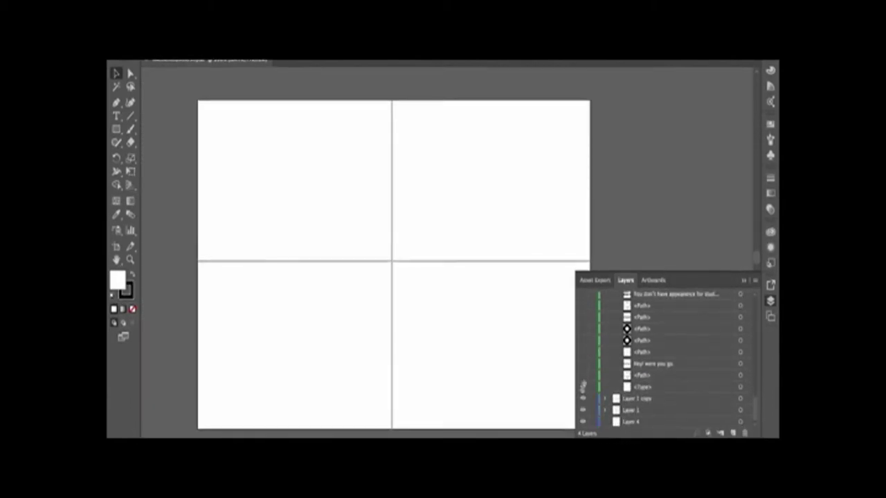
# Show the "Hey! were you go" bubble and the lower-left face with its "You don't have appearence for study in this university" bubble
pyautogui.click(582, 375)
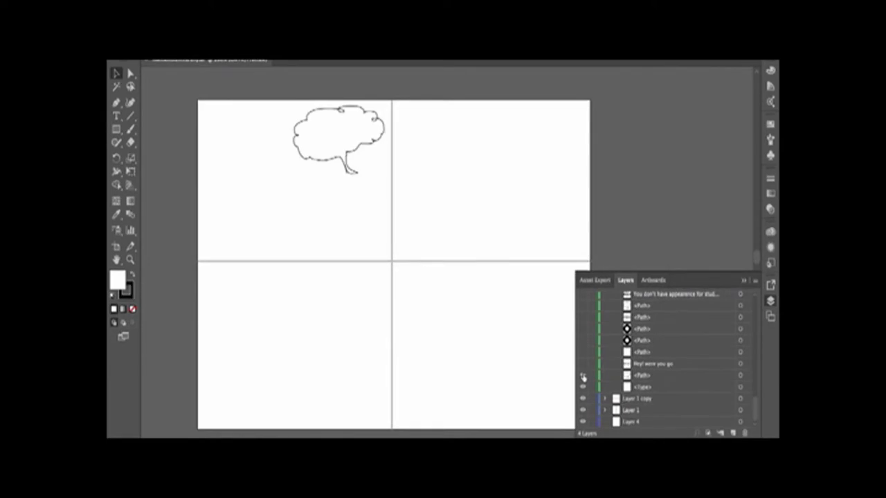
pyautogui.click(583, 363)
pyautogui.click(583, 352)
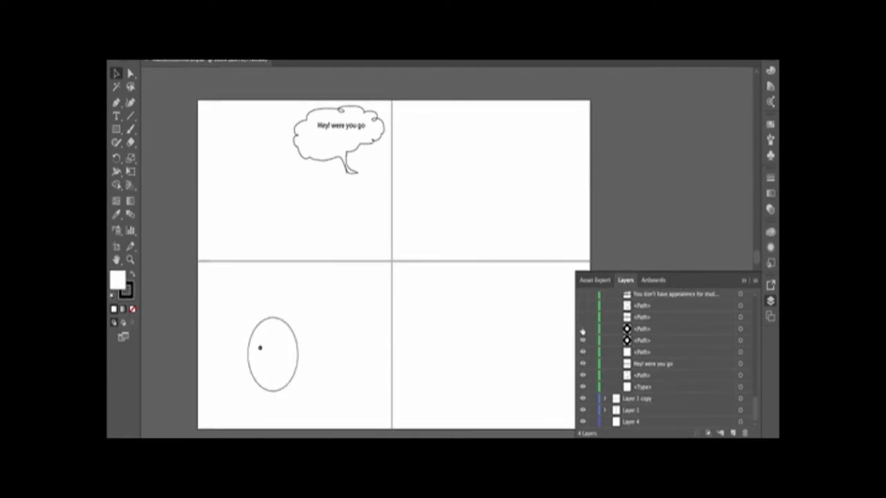
pyautogui.click(583, 329)
pyautogui.scroll(3, 585, 346)
pyautogui.click(583, 363)
pyautogui.click(583, 352)
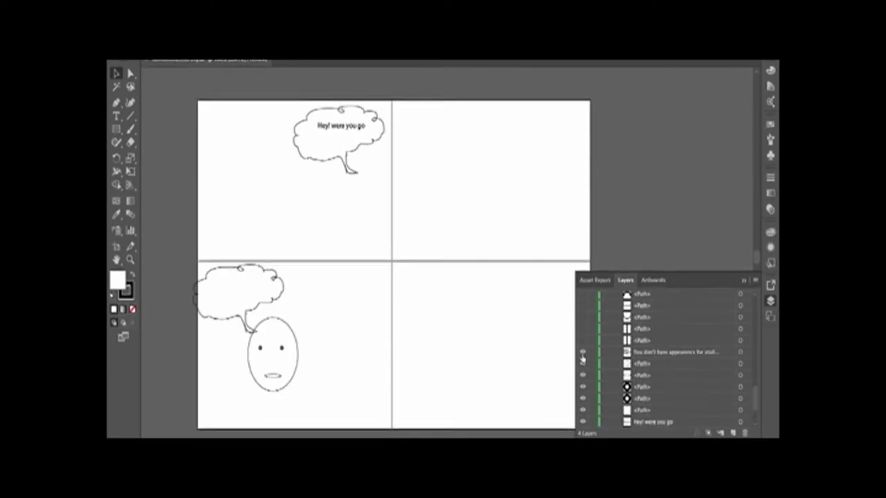
pyautogui.click(583, 342)
pyautogui.click(583, 328)
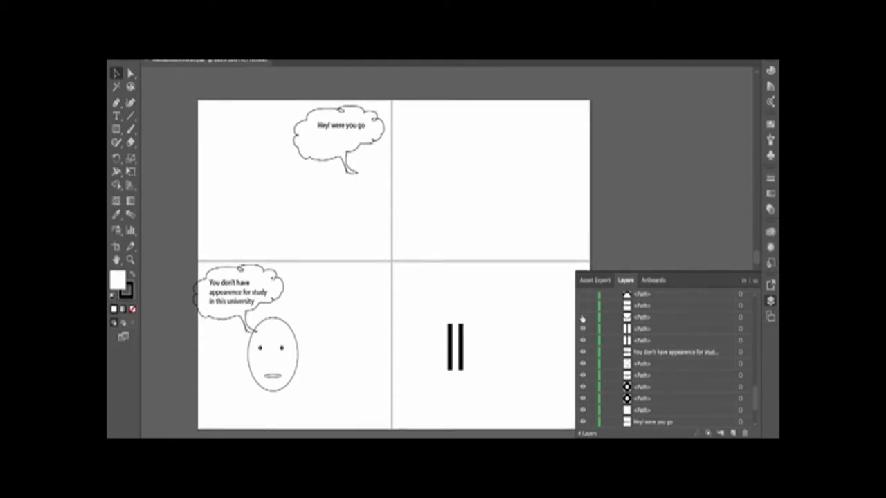
pyautogui.click(583, 317)
pyautogui.click(583, 305)
pyautogui.click(583, 295)
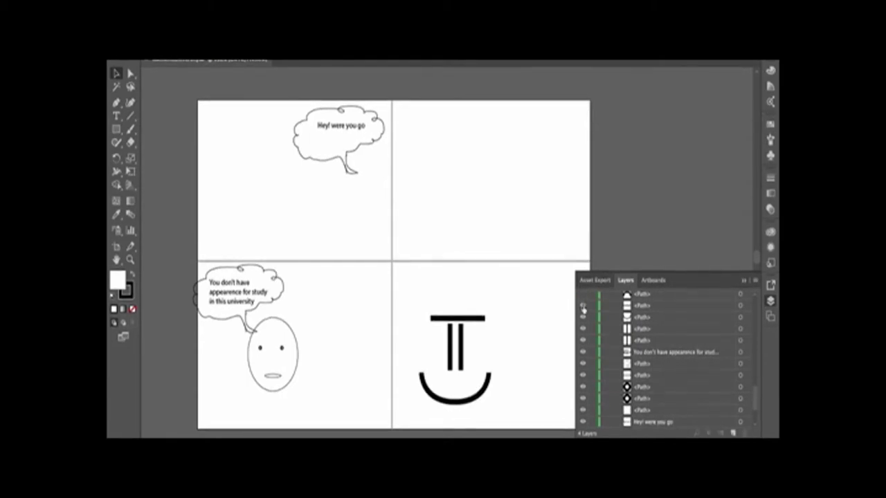
pyautogui.click(583, 329)
pyautogui.scroll(3, 585, 332)
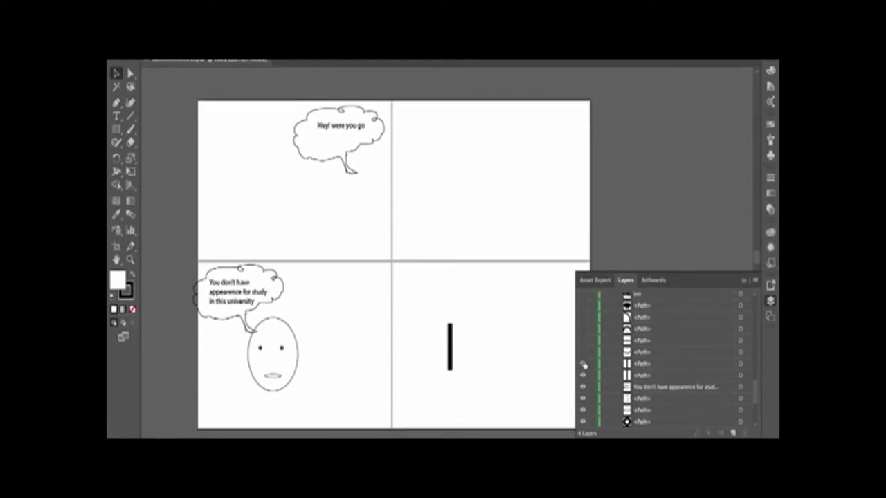
# Show the upper-left face's mouth curve, two vertical bars and hat brim
pyautogui.scroll(3, 583, 368)
pyautogui.scroll(2, 583, 367)
pyautogui.click(582, 364)
pyautogui.click(583, 341)
pyautogui.click(583, 331)
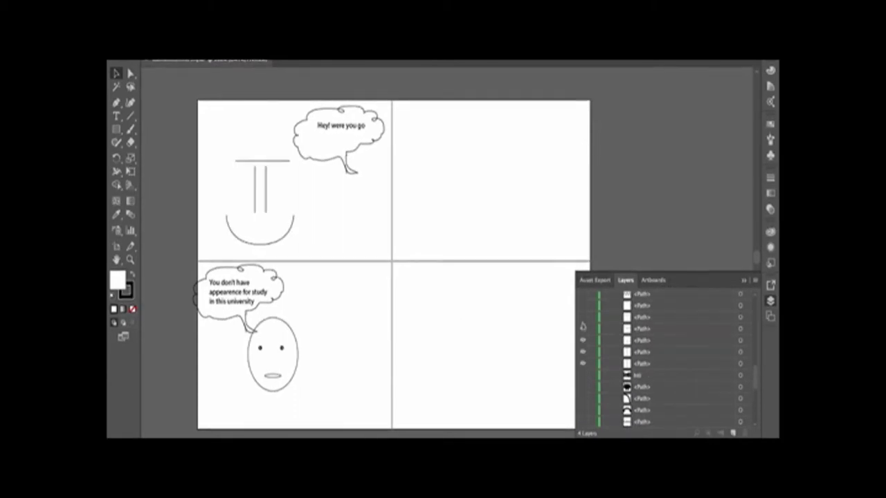
# Show the upper-left hat's crown and tassel, the upper-right face with its "I am university student" bubble, and the security guard
pyautogui.scroll(3, 583, 311)
pyautogui.moveTo(583, 352); pyautogui.dragTo(583, 324)
pyautogui.scroll(3, 582, 305)
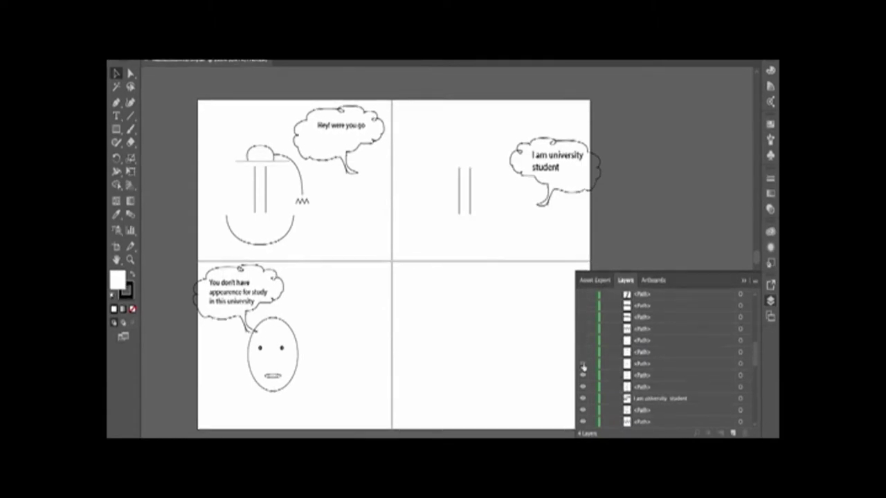
pyautogui.scroll(3, 583, 318)
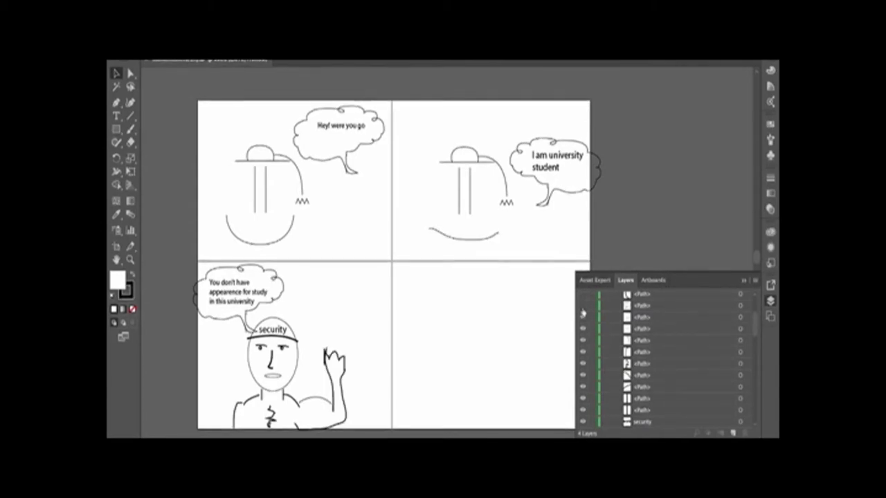
# Show the lower-right arm and hand with the "WTF Take my Pass" bubble, plus the guard's "Give me YOUR IDENTIFICATION" bubble
pyautogui.scroll(1, 591, 333)
pyautogui.click(582, 330)
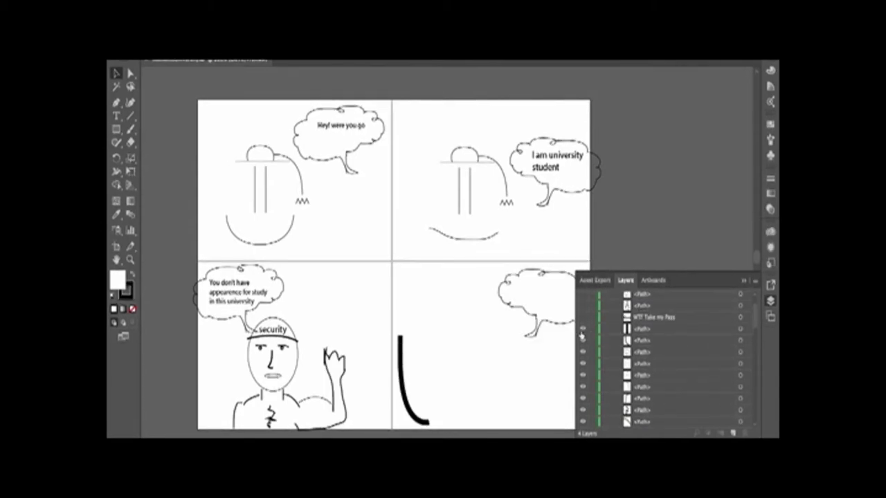
pyautogui.click(583, 307)
pyautogui.scroll(1, 582, 311)
pyautogui.click(583, 321)
# Show the remaining hidden paths and text item listed above the "You don't have appearence for study" text
pyautogui.scroll(-5, 585, 331)
pyautogui.moveTo(582, 391); pyautogui.dragTo(583, 312)
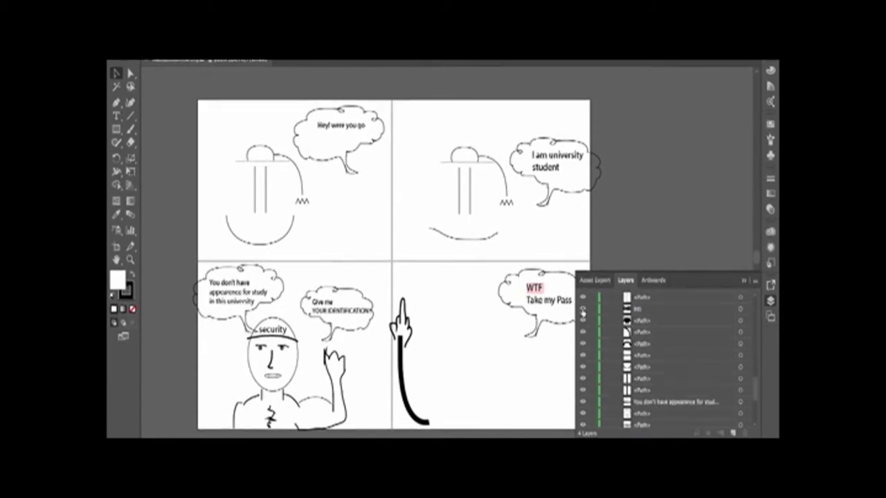
pyautogui.click(582, 309)
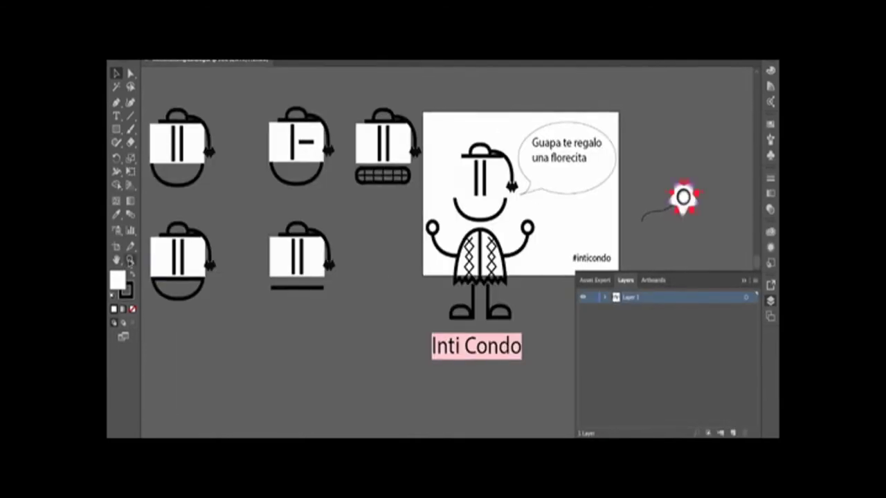
# In the "Guapa te regalo una florecita" document, move the flower from beside the artboard toward the character's hand
pyautogui.click(520, 233)
pyautogui.click(489, 228)
pyautogui.click(489, 229)
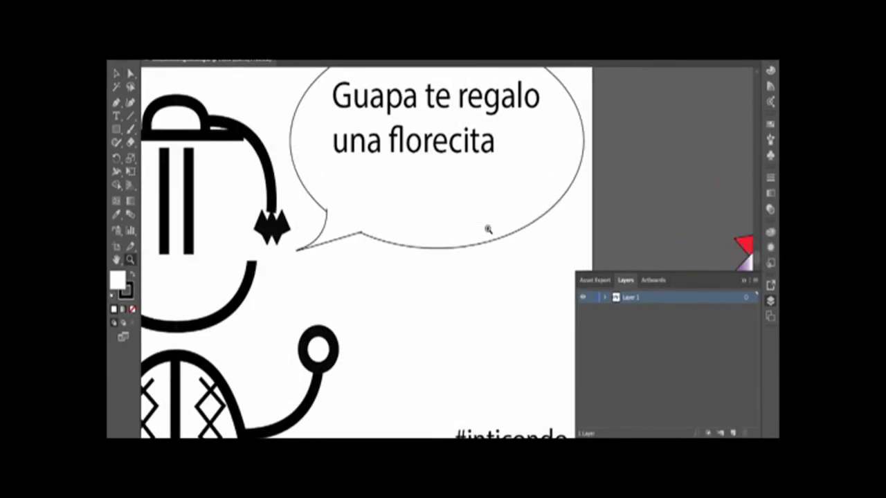
pyautogui.scroll(2, 489, 229)
pyautogui.moveTo(488, 230); pyautogui.dragTo(488, 230)
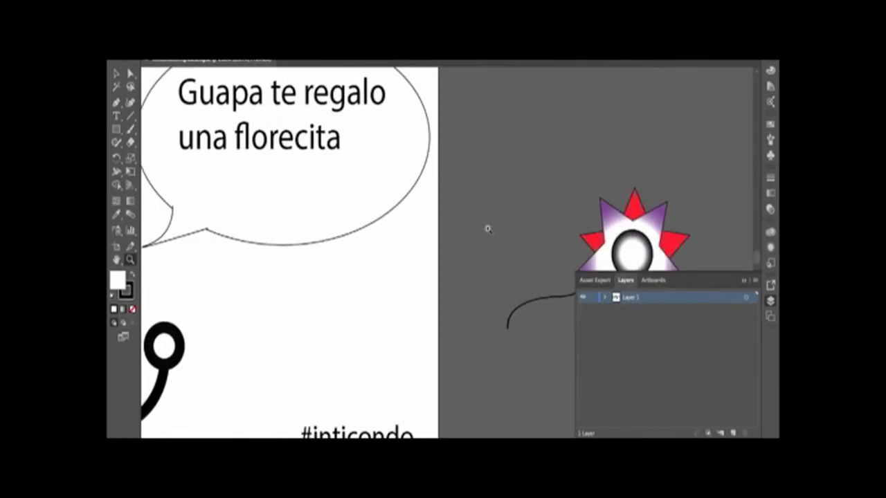
pyautogui.scroll(-2, 488, 230)
pyautogui.scroll(-1, 488, 229)
pyautogui.hscroll(1, 488, 229)
pyautogui.click(117, 74)
pyautogui.moveTo(447, 138); pyautogui.dragTo(311, 263)
pyautogui.hscroll(-3, 360, 279)
pyautogui.scroll(1, 360, 279)
pyautogui.moveTo(416, 266); pyautogui.dragTo(378, 238)
pyautogui.scroll(3, 390, 296)
pyautogui.hscroll(-3, 390, 296)
pyautogui.press('z')
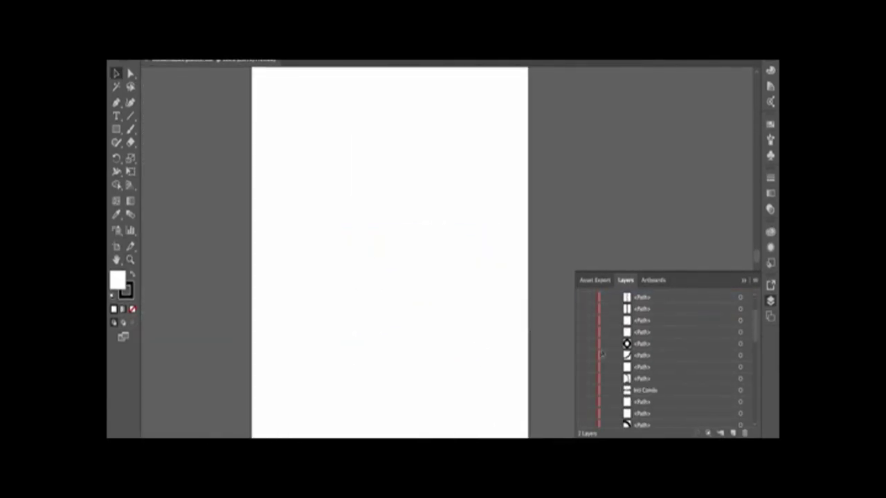
# In the portrait document, show the face's mouth curve, hat brim and two vertical bars
pyautogui.click(583, 355)
pyautogui.click(583, 355)
pyautogui.scroll(-5, 589, 388)
pyautogui.click(584, 410)
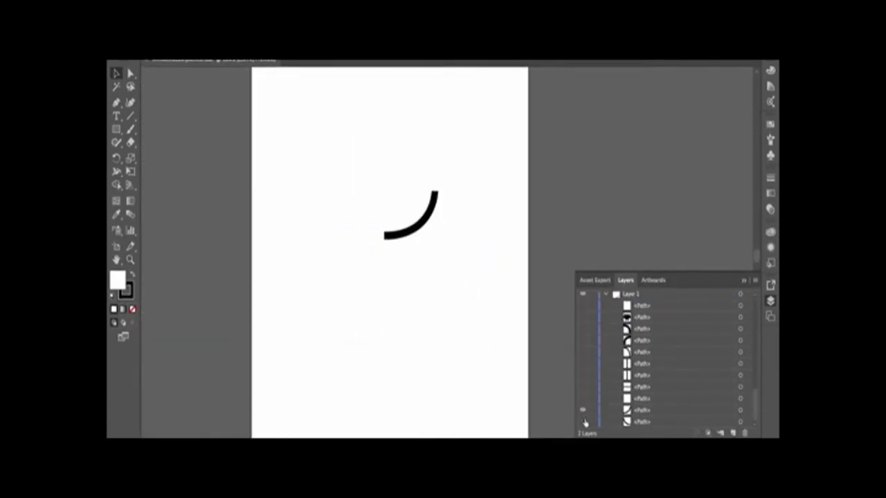
pyautogui.click(583, 398)
pyautogui.click(583, 387)
pyautogui.click(583, 375)
pyautogui.click(583, 363)
# Show the hat's hanging cord, both halves of its crown and the tassel
pyautogui.click(582, 352)
pyautogui.click(583, 341)
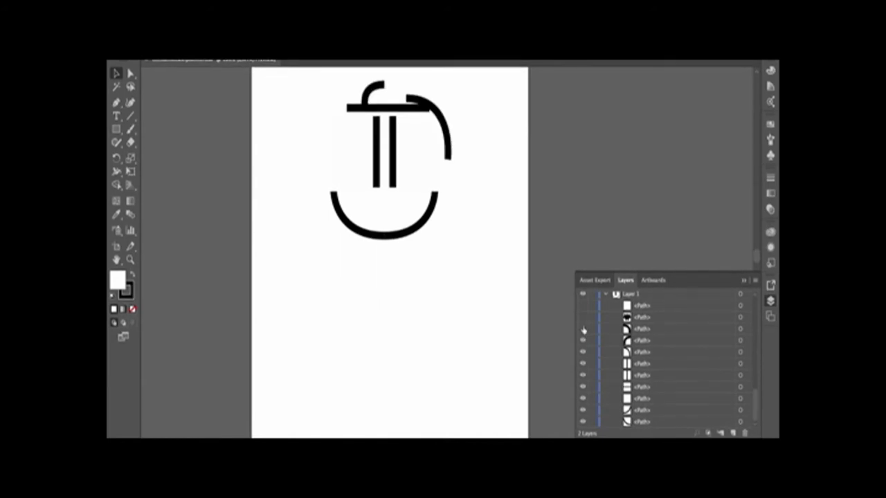
pyautogui.click(583, 328)
pyautogui.click(583, 317)
# Show the left outline of the poncho with its zigzag hem and the two vertical leg lines
pyautogui.scroll(2, 600, 355)
pyautogui.scroll(3, 596, 360)
pyautogui.click(583, 351)
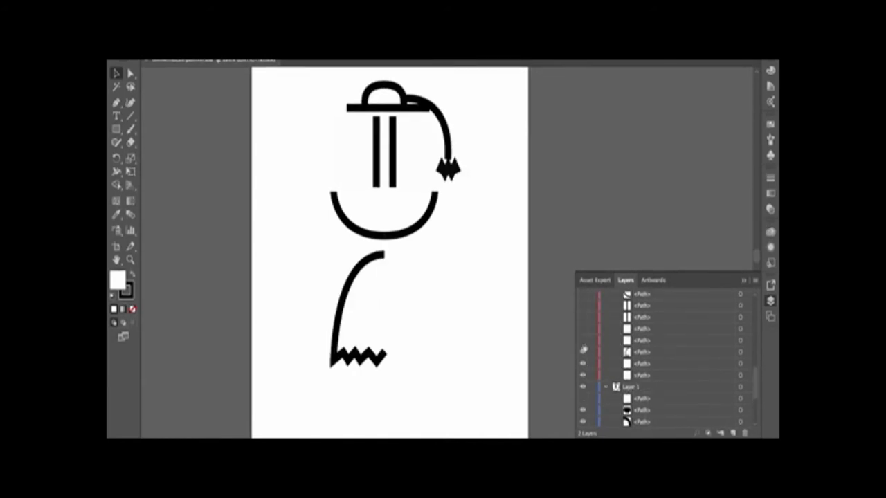
pyautogui.scroll(3, 583, 340)
pyautogui.click(582, 340)
pyautogui.click(583, 328)
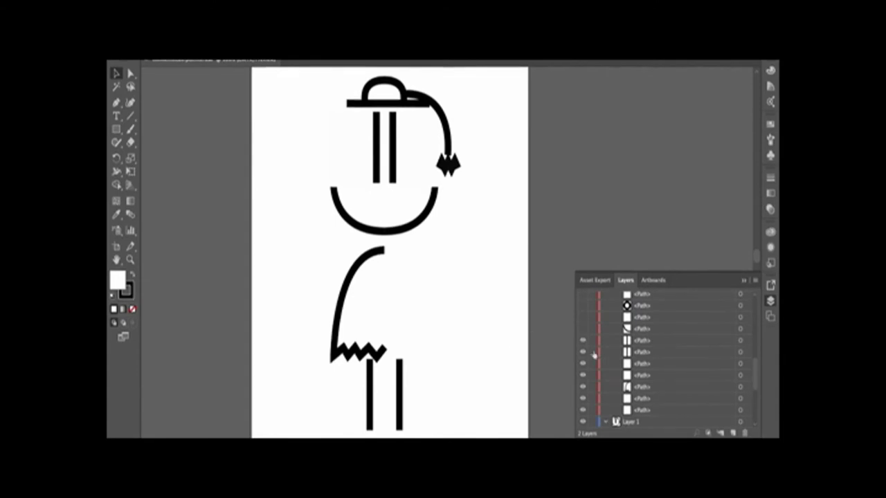
# Show the character's left-side arm with its round hand
pyautogui.click(583, 317)
pyautogui.click(583, 306)
pyautogui.click(400, 397)
pyautogui.click(377, 177)
pyautogui.click(375, 262)
pyautogui.click(450, 130)
pyautogui.click(306, 291)
pyautogui.click(358, 228)
# Show the sole and toe curve of the right-side foot
pyautogui.scroll(3, 583, 358)
pyautogui.click(583, 399)
pyautogui.click(583, 389)
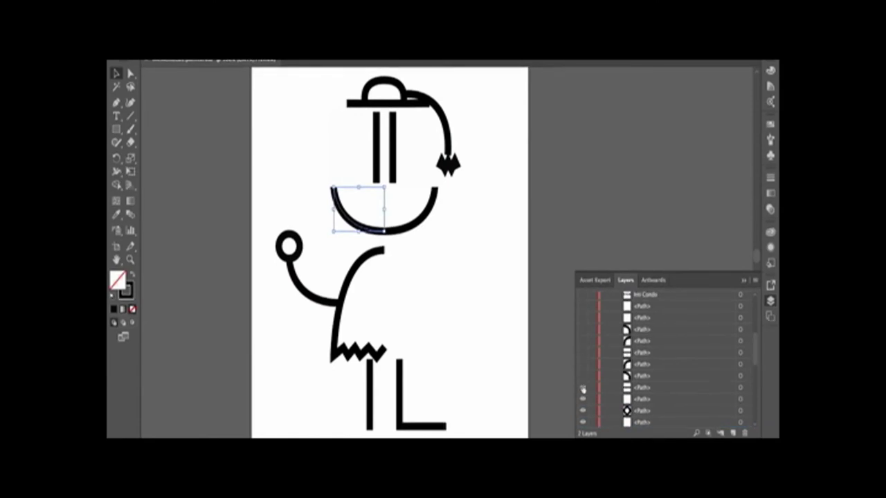
pyautogui.click(583, 377)
pyautogui.click(425, 427)
pyautogui.click(388, 104)
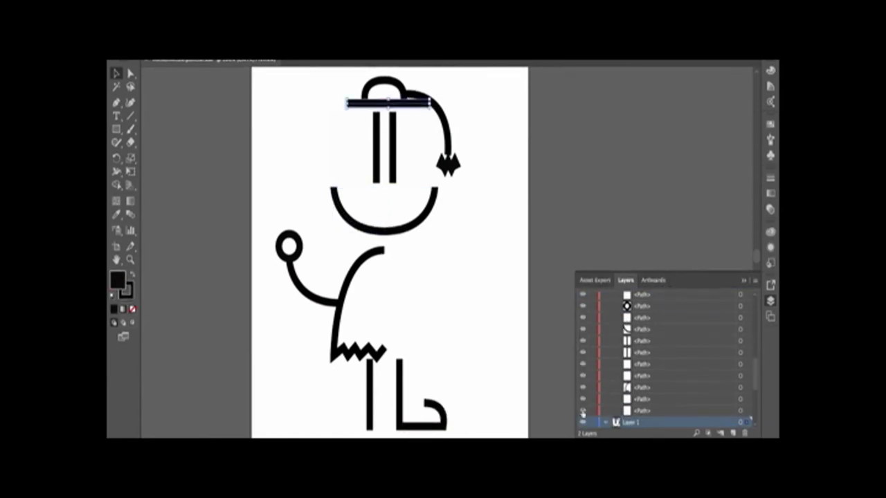
# Show the remaining foot outlines and the name text below the character's feet
pyautogui.scroll(5, 583, 411)
pyautogui.click(583, 377)
pyautogui.click(583, 365)
pyautogui.click(582, 353)
pyautogui.click(583, 342)
pyautogui.click(583, 330)
pyautogui.click(583, 307)
# Show the poncho's right half, center line and diamond patterns, plus the right-side arm with its round hand
pyautogui.scroll(3, 583, 308)
pyautogui.scroll(-3, 511, 367)
pyautogui.press('z')
pyautogui.keyDown('alt'); pyautogui.click(470, 359); pyautogui.keyUp('alt')
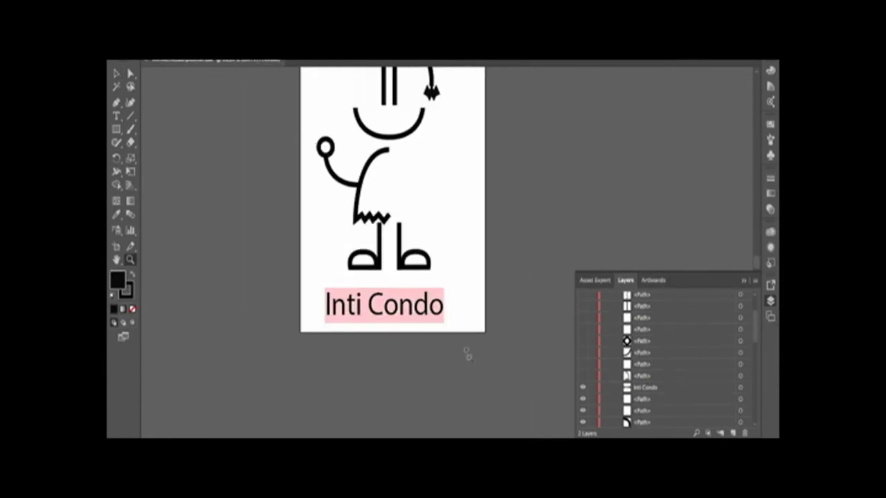
pyautogui.scroll(2, 439, 291)
pyautogui.click(405, 263)
pyautogui.moveTo(583, 376); pyautogui.dragTo(583, 319)
pyautogui.scroll(3, 583, 320)
pyautogui.moveTo(583, 356); pyautogui.dragTo(583, 308)
pyautogui.click(549, 294)
pyautogui.keyDown('alt'); pyautogui.click(550, 294); pyautogui.keyUp('alt')
pyautogui.moveTo(340, 89); pyautogui.dragTo(380, 136)
pyautogui.click(373, 209)
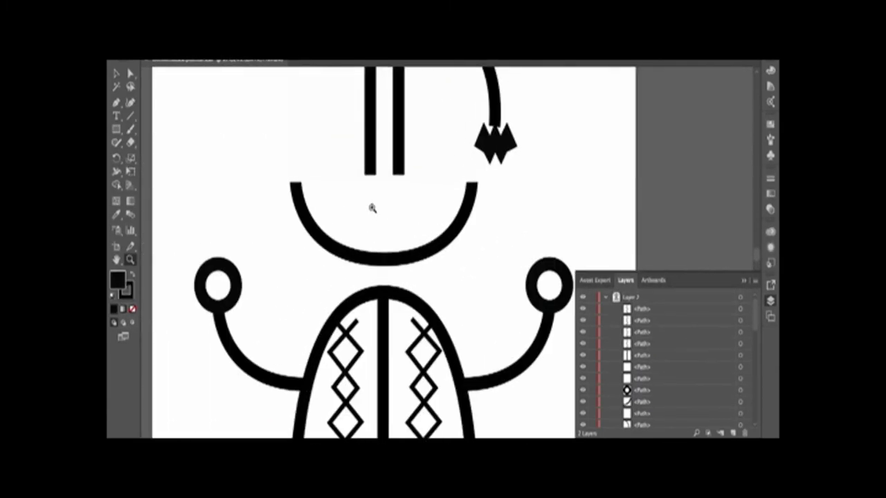
pyautogui.scroll(2, 372, 209)
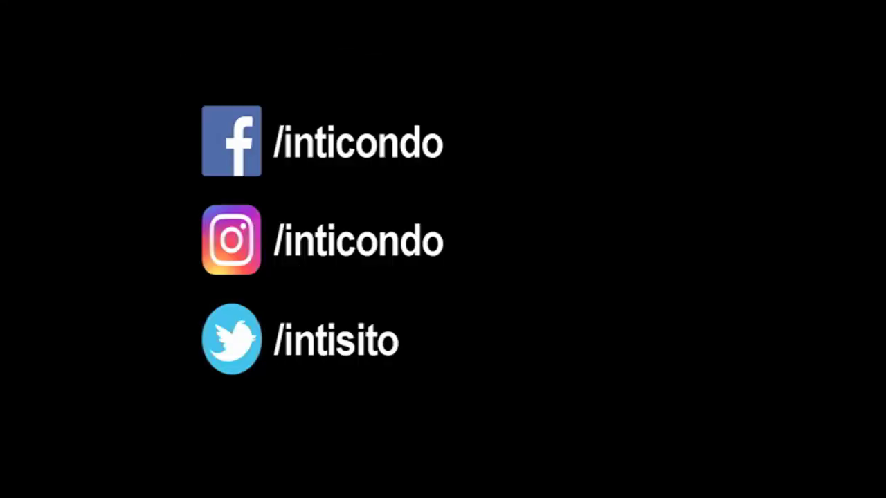